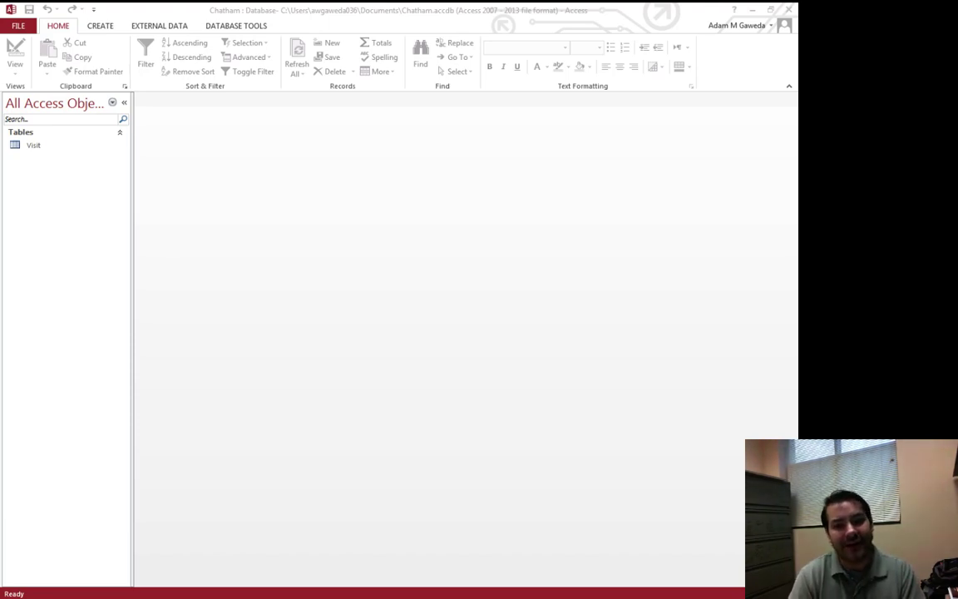
- Open the Visit table and start the first record with VisitID 1550 and the patient's ID
{"action": "left_click", "coordinate": [34, 146]}
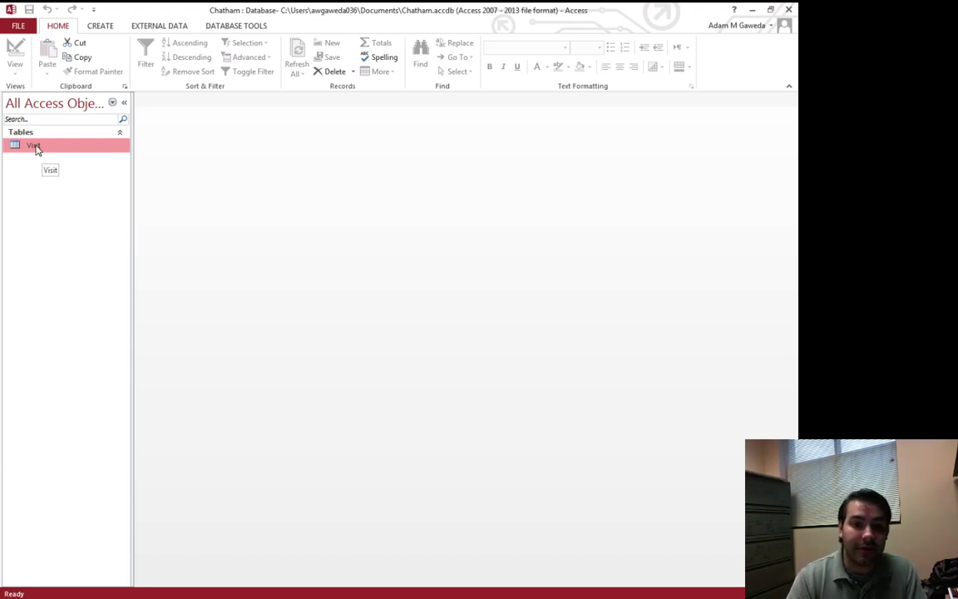
{"action": "double_click", "coordinate": [34, 146]}
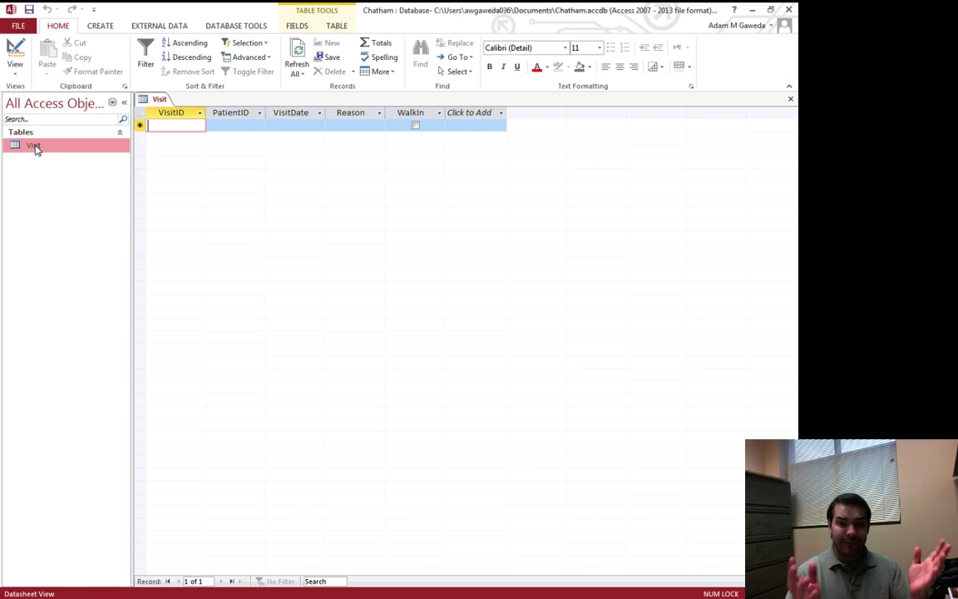
{"action": "type", "text": "1550"}
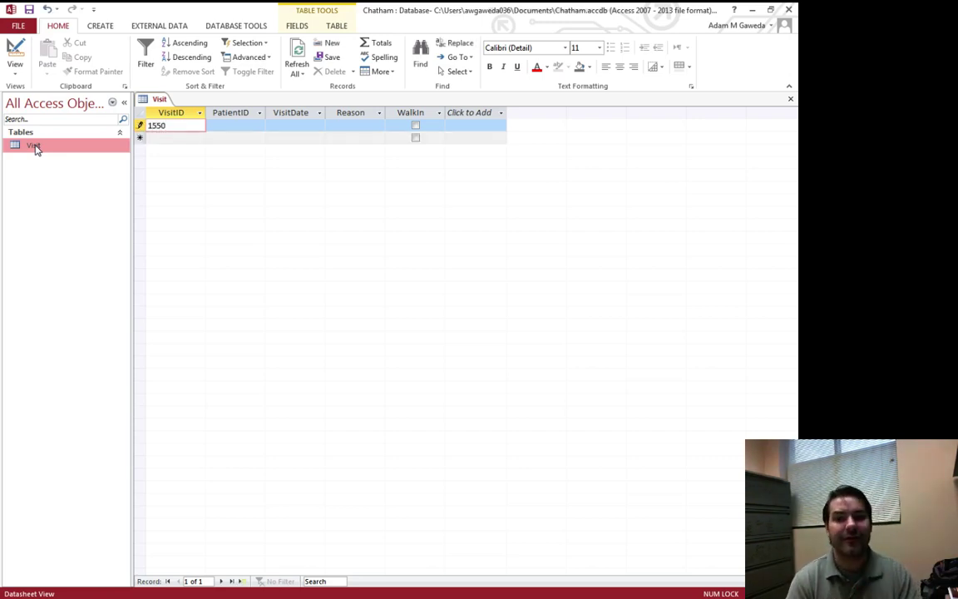
{"action": "key", "text": "Tab"}
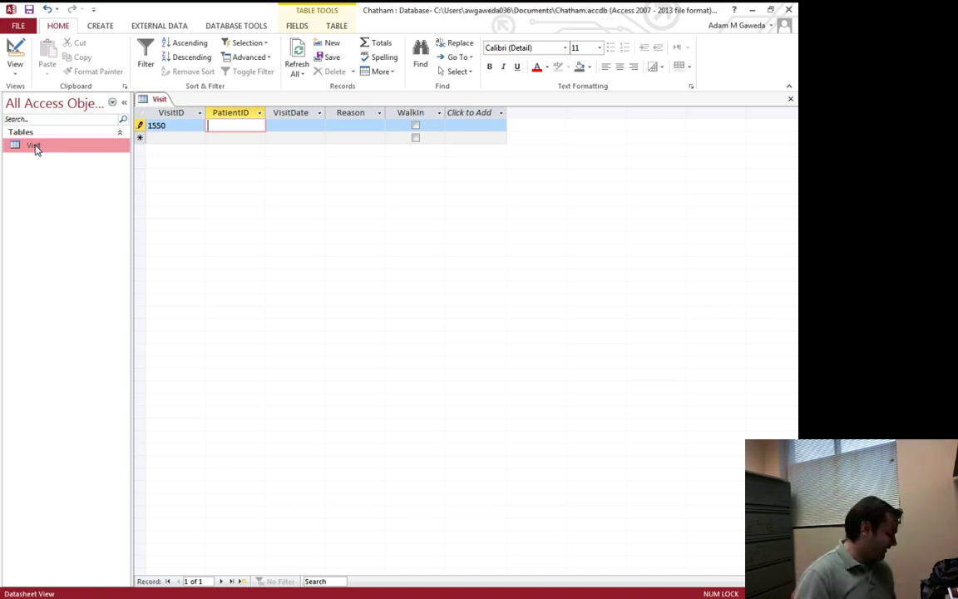
{"action": "type", "text": "22549"}
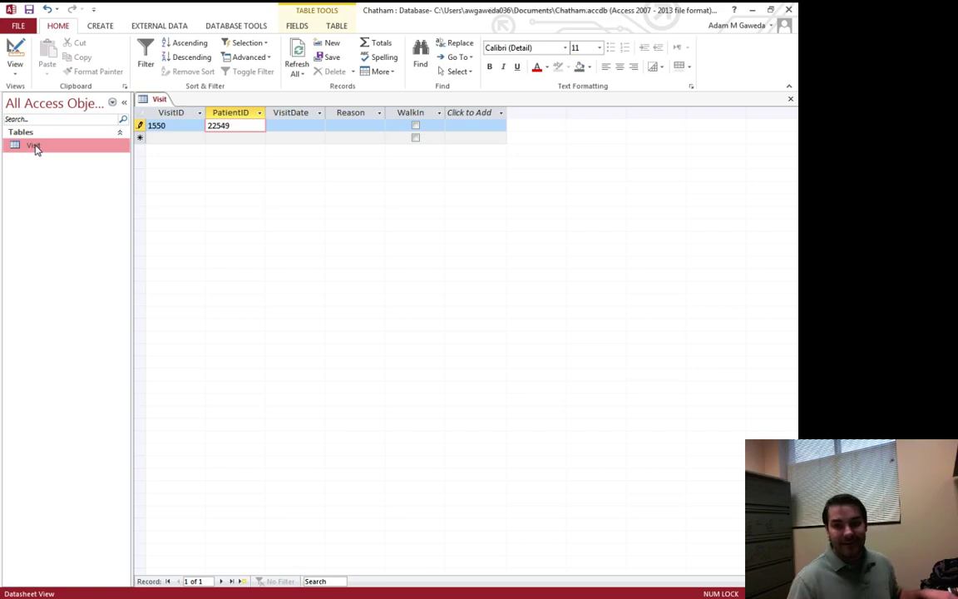
{"action": "key", "text": "Tab"}
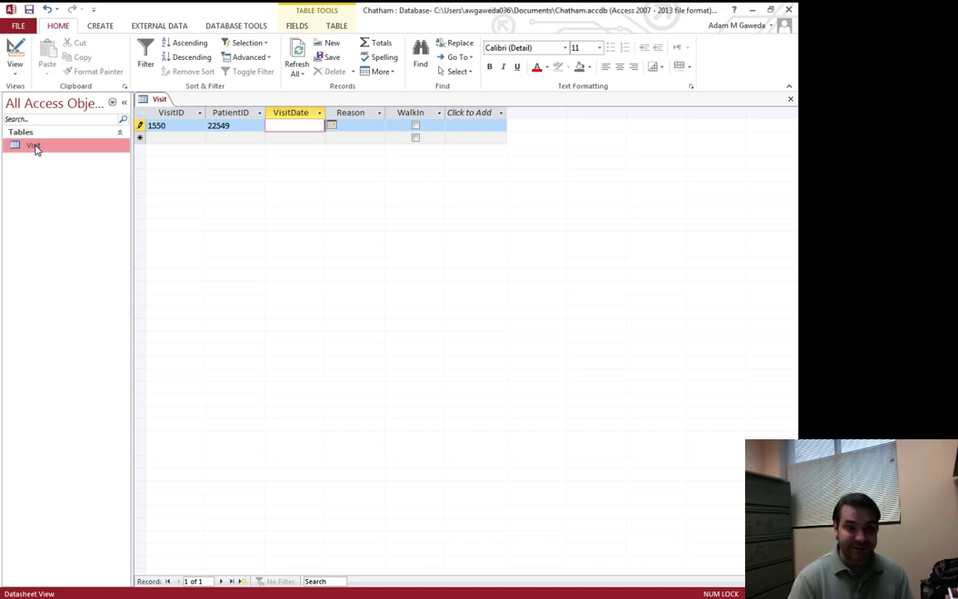
- Enter 12/1/15 as the VisitDate of the first record, using the two-digit year
{"action": "type", "text": "12/"}
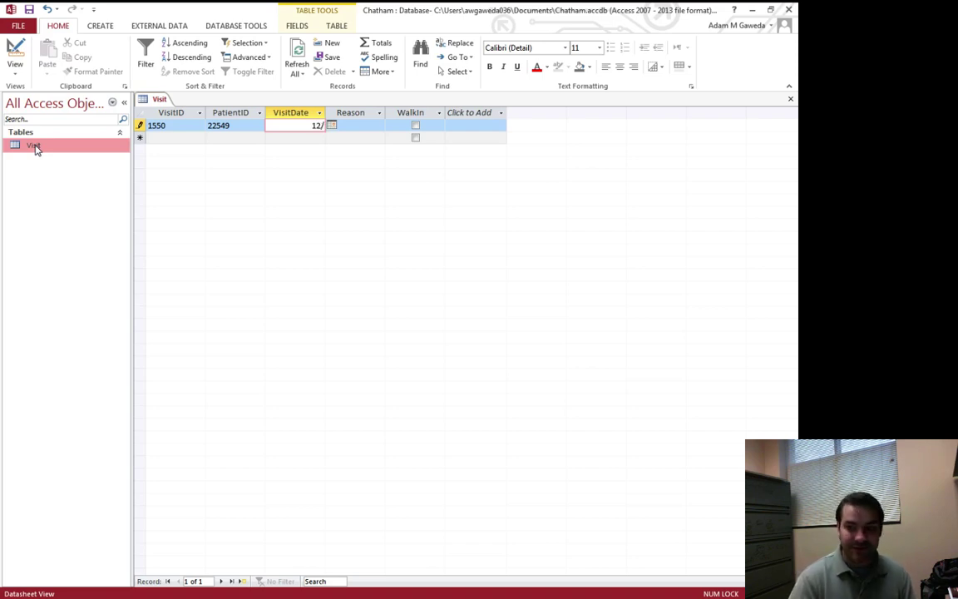
{"action": "type", "text": "1/20"}
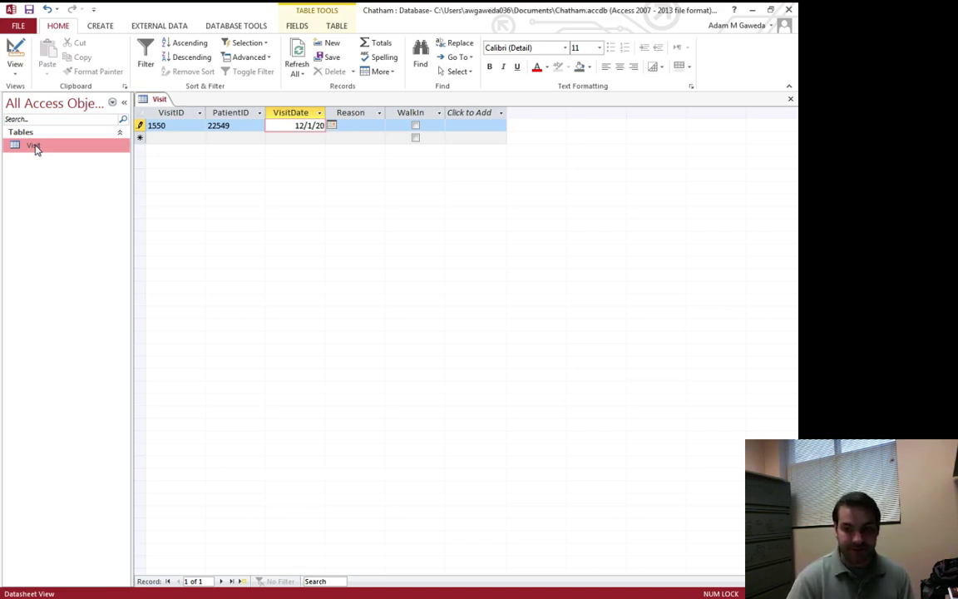
{"action": "type", "text": "15"}
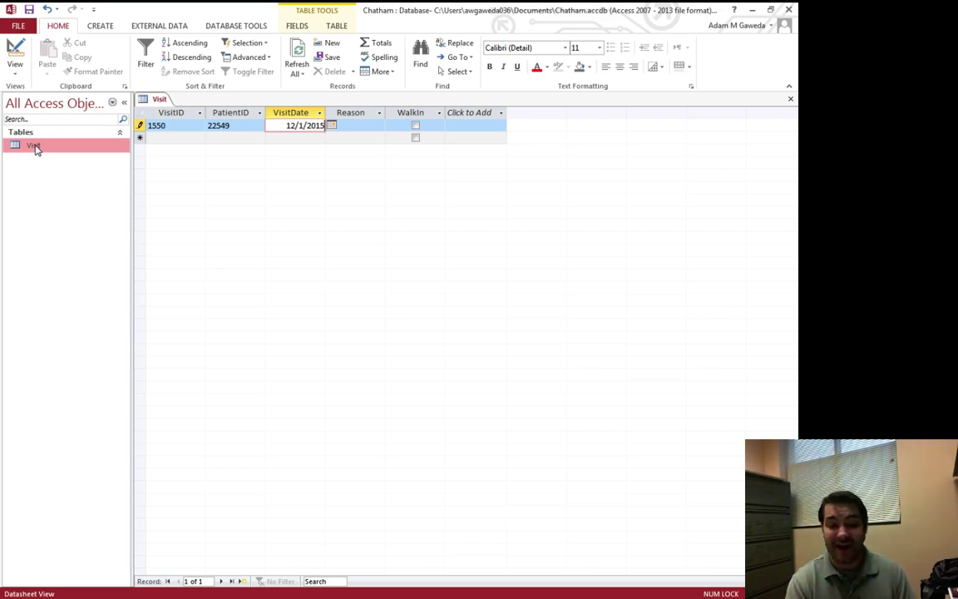
{"action": "key", "text": "BackSpace"}
{"action": "key", "text": "BackSpace"}
{"action": "key", "text": "BackSpace"}
{"action": "key", "text": "BackSpace"}
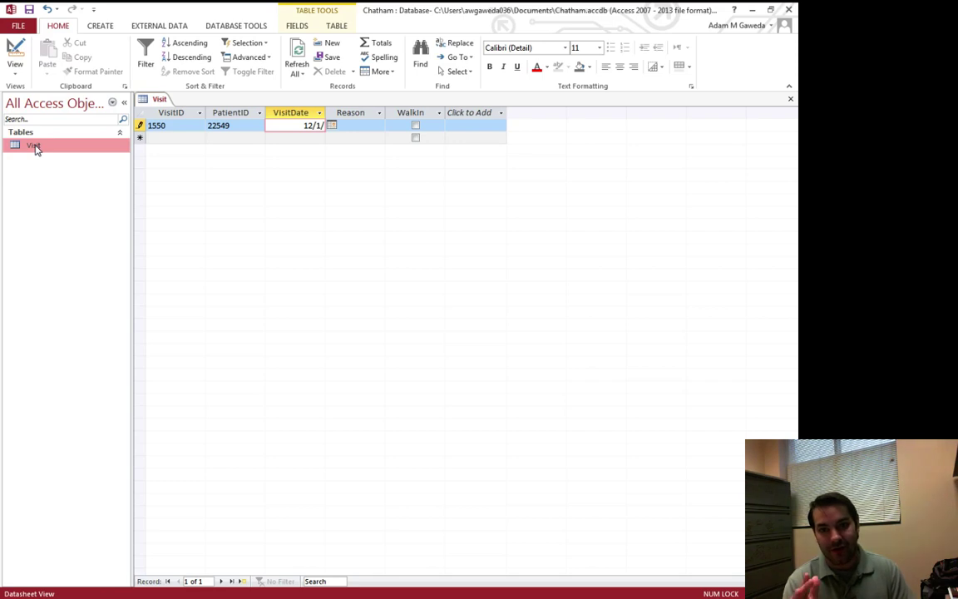
{"action": "type", "text": "15"}
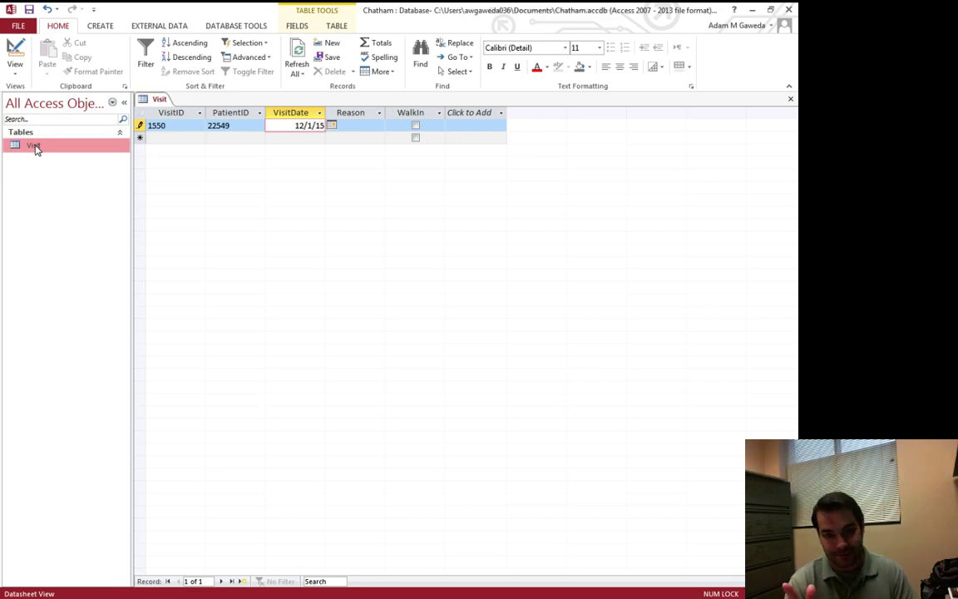
- Enter Influenza as the Reason in the first record and mark the visit as a walk-in
{"action": "key", "text": "Tab"}
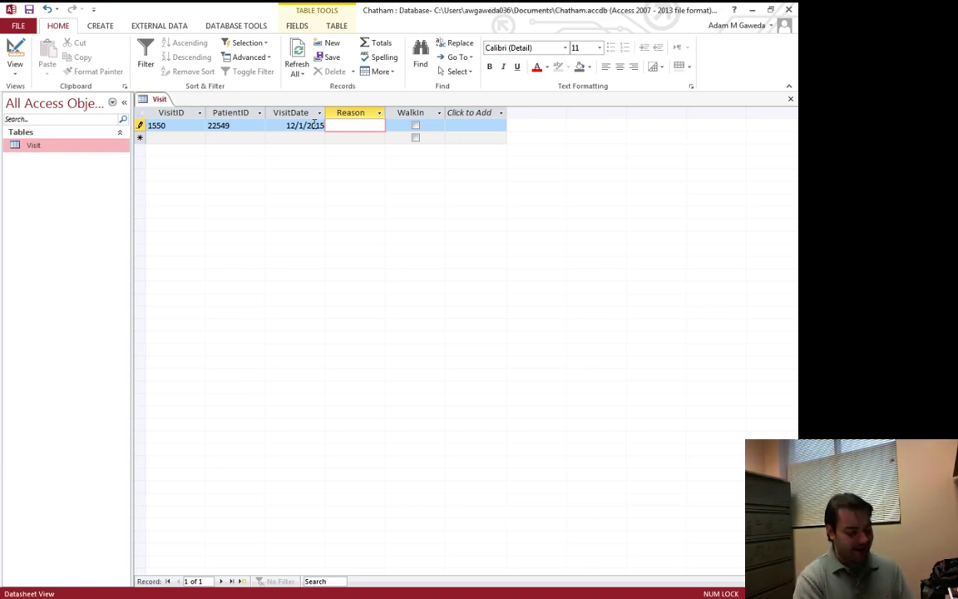
{"action": "type", "text": "Influenza"}
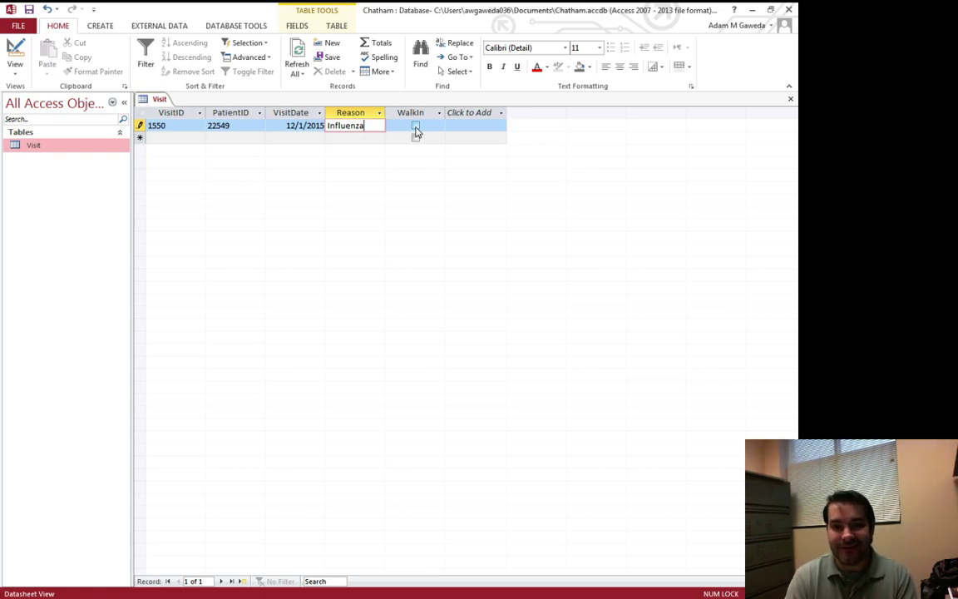
{"action": "left_click", "coordinate": [416, 127]}
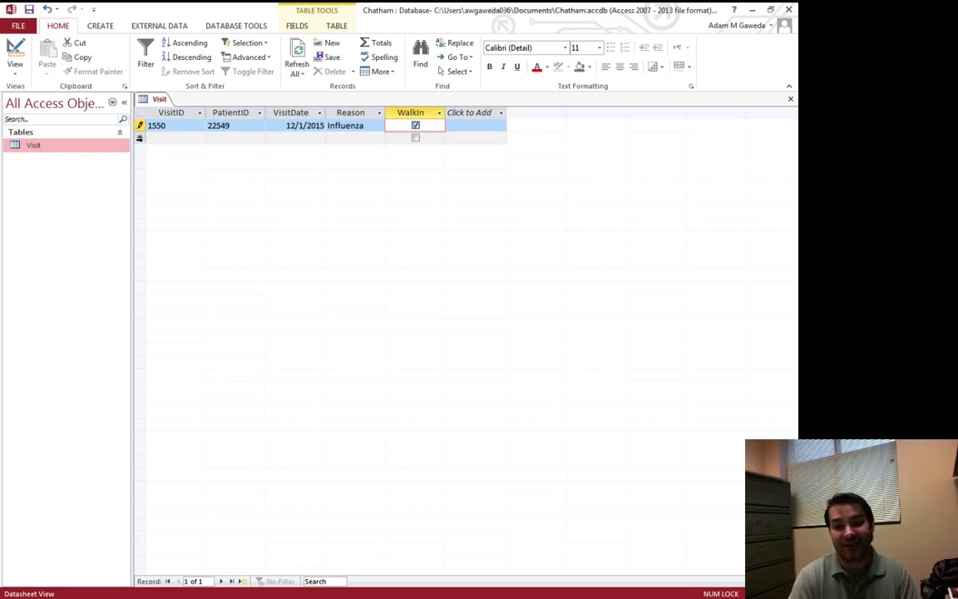
- Start a second record with VisitID 1527 and enter its patient's ID
{"action": "left_click", "coordinate": [166, 139]}
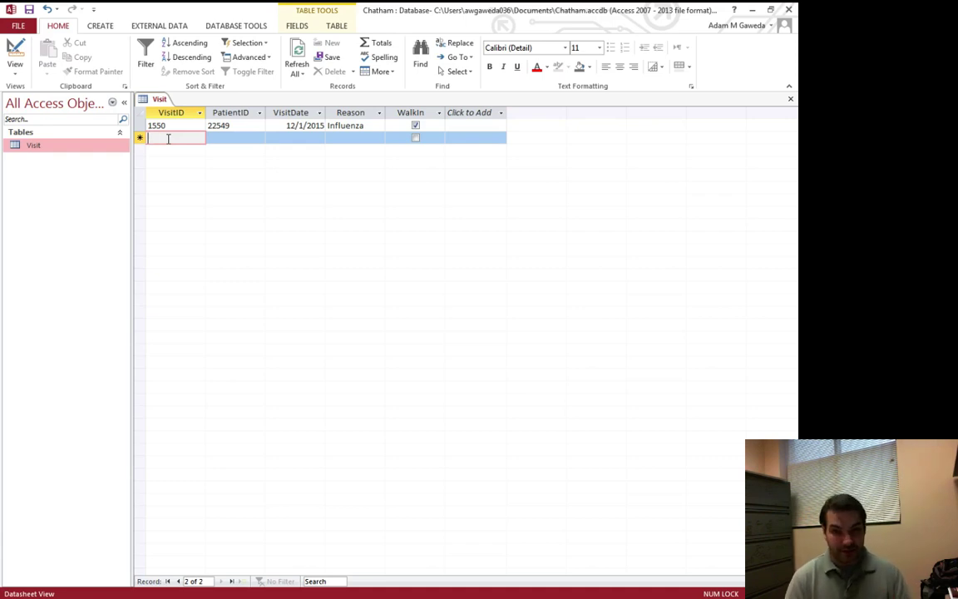
{"action": "type", "text": "1527"}
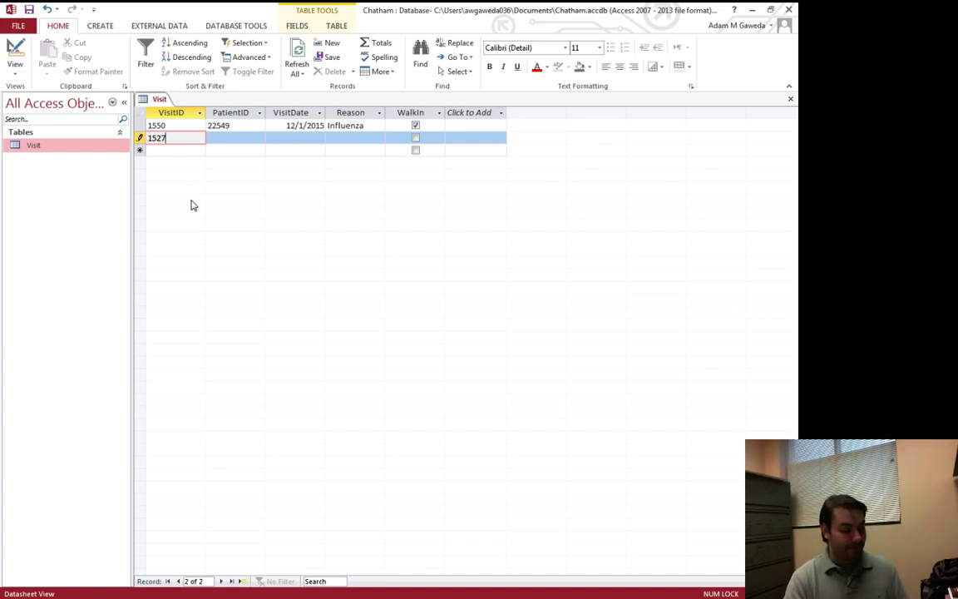
{"action": "key", "text": "Tab"}
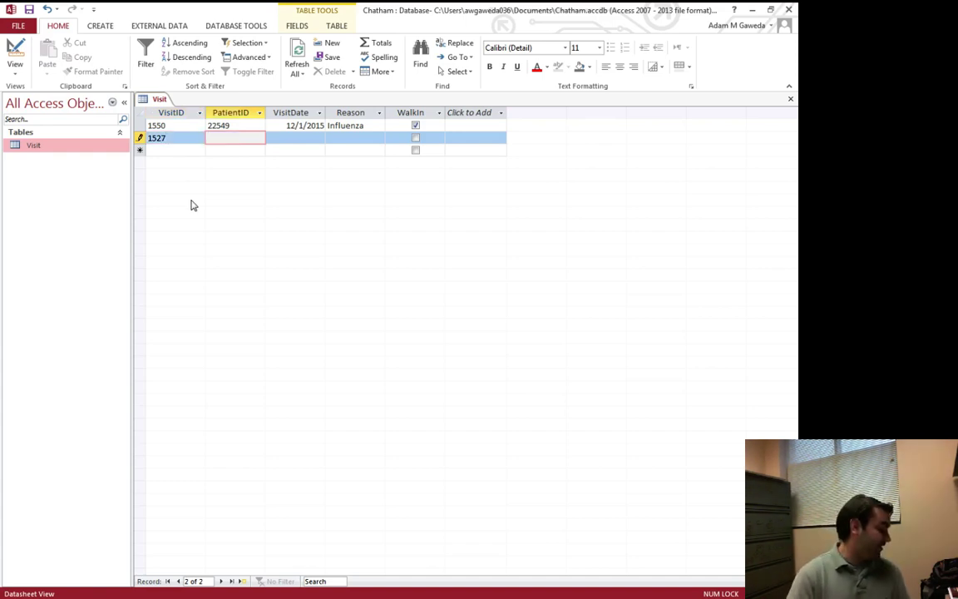
{"action": "type", "text": "2252"}
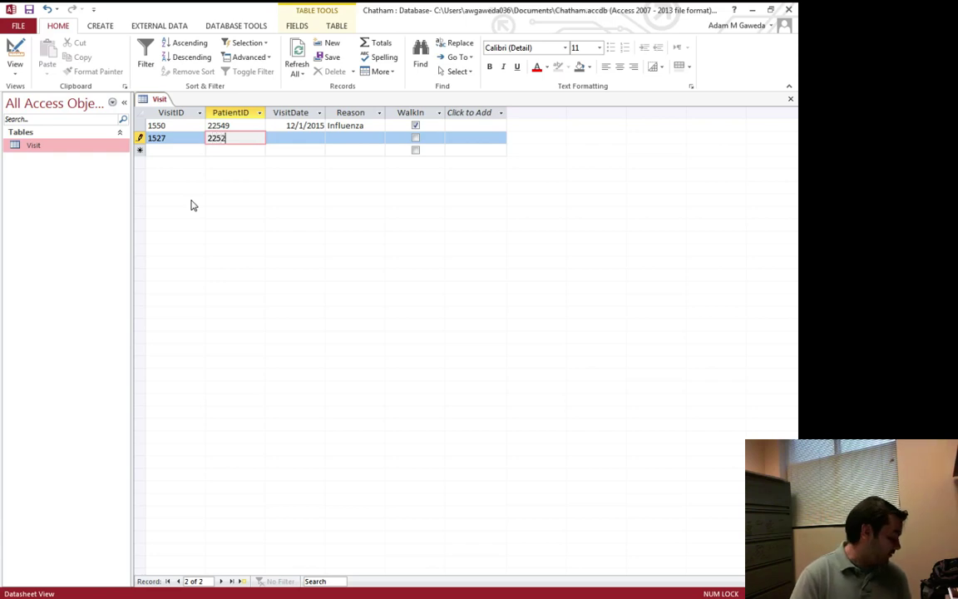
{"action": "type", "text": "2"}
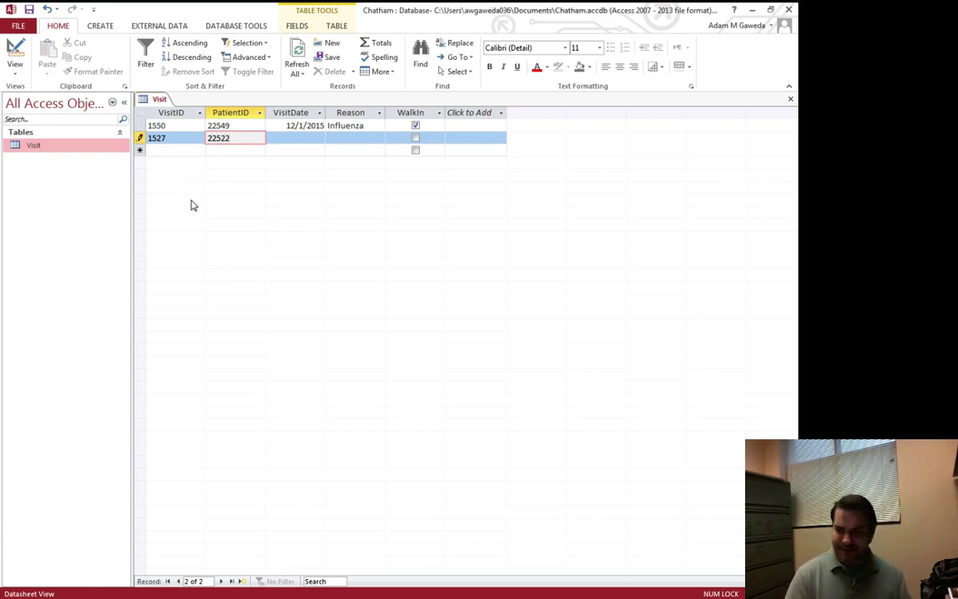
{"action": "key", "text": "Tab"}
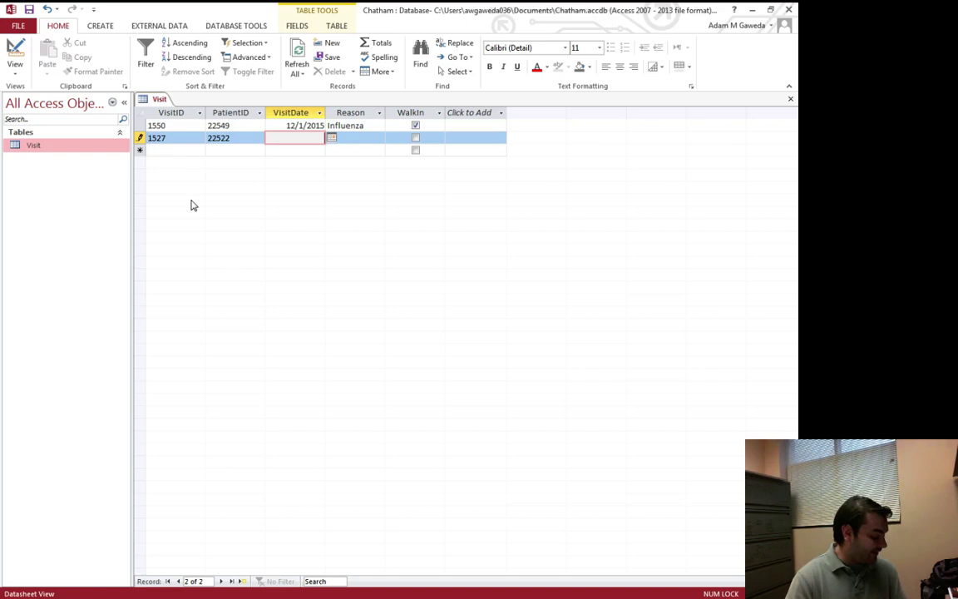
{"action": "type", "text": "11/"}
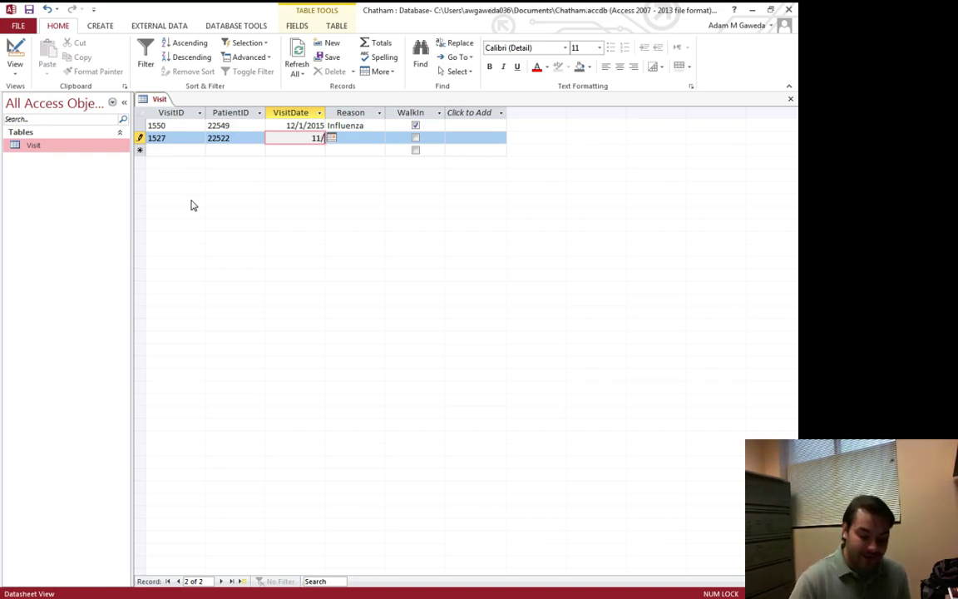
{"action": "type", "text": "9"}
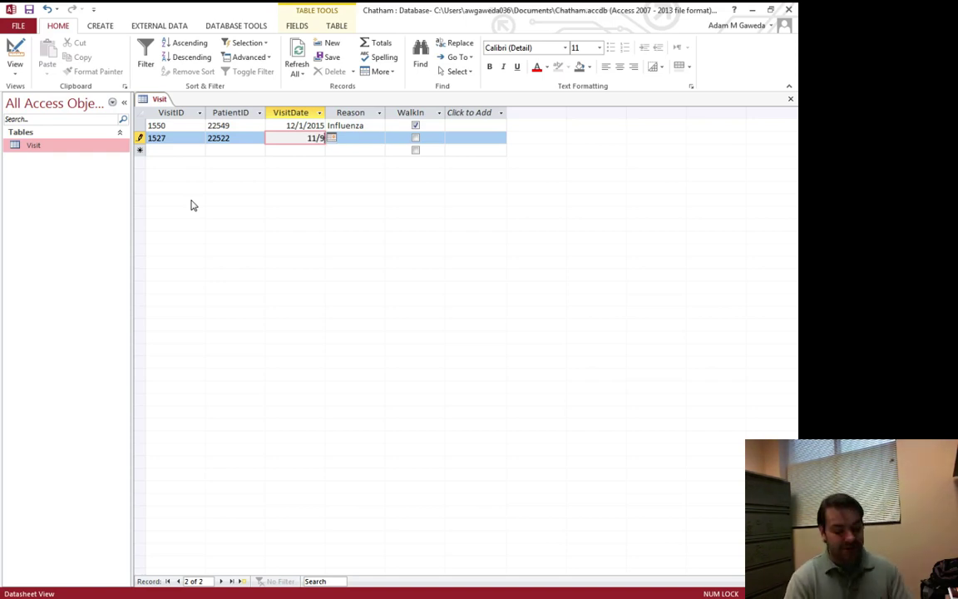
{"action": "key", "text": "BackSpace"}
{"action": "key", "text": "BackSpace"}
{"action": "key", "text": "BackSpace"}
{"action": "key", "text": "BackSpace"}
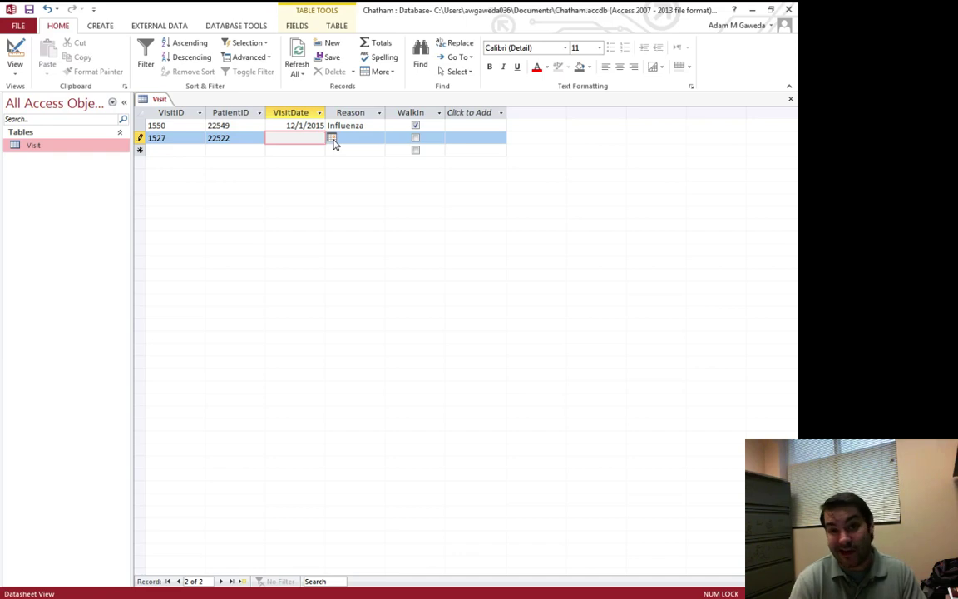
- Set the second record's VisitDate to November 9, 2015 using the date picker
{"action": "left_click", "coordinate": [332, 139]}
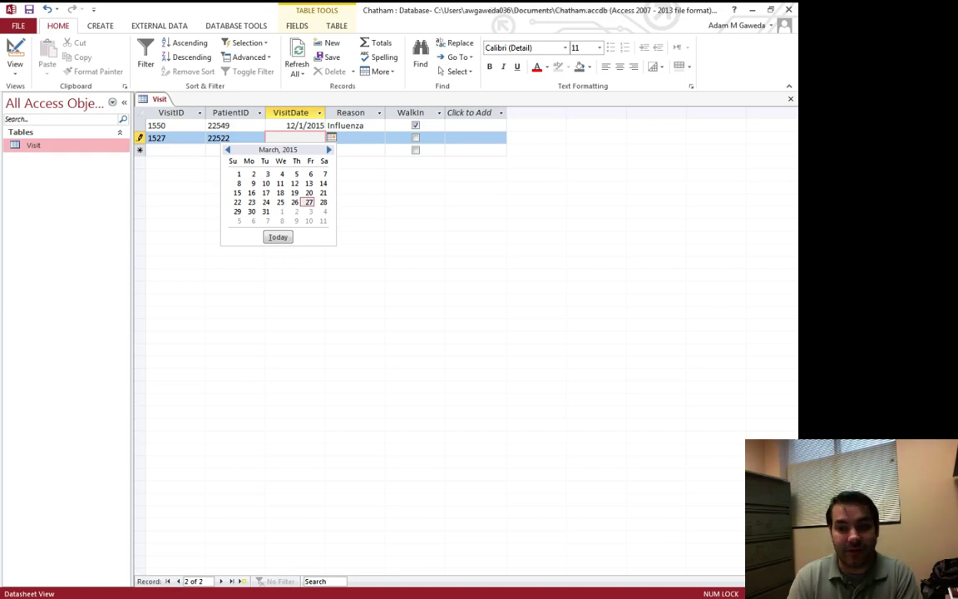
{"action": "left_click", "coordinate": [328, 150]}
{"action": "left_click", "coordinate": [328, 150]}
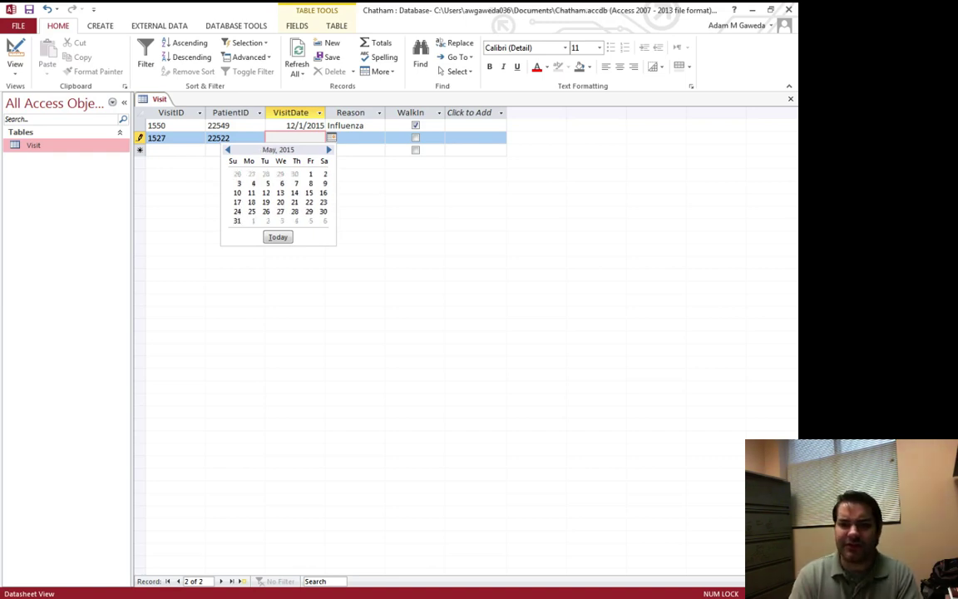
{"action": "left_click", "coordinate": [329, 149]}
{"action": "left_click", "coordinate": [328, 150]}
{"action": "left_click", "coordinate": [329, 150]}
{"action": "left_click", "coordinate": [329, 150]}
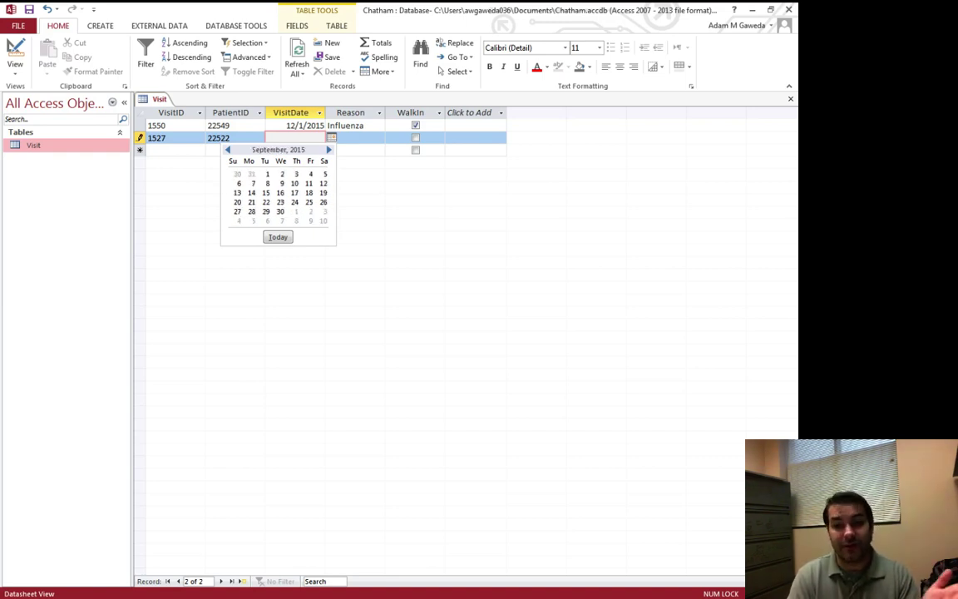
{"action": "left_click", "coordinate": [328, 149]}
{"action": "left_click", "coordinate": [329, 150]}
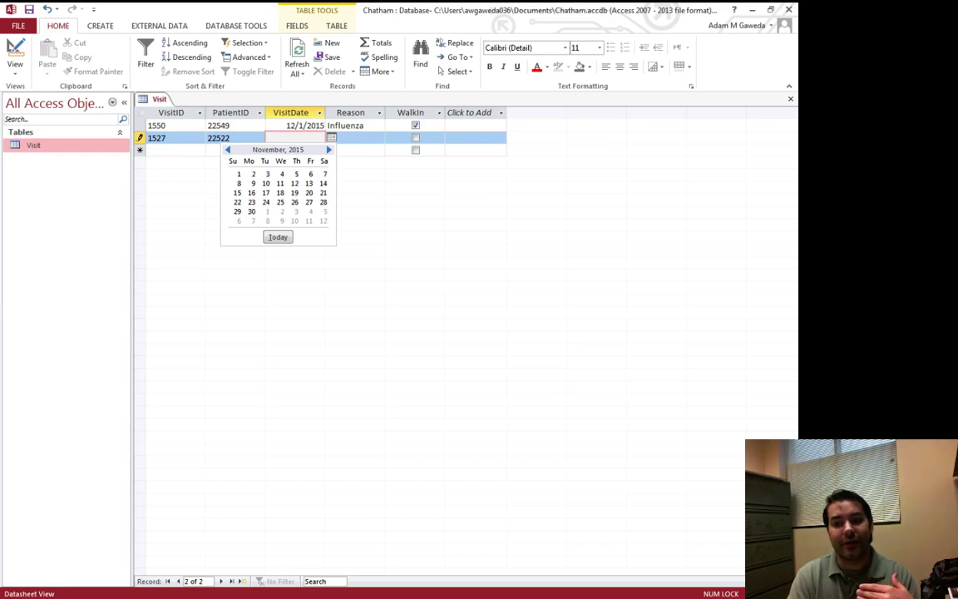
{"action": "left_click", "coordinate": [253, 183]}
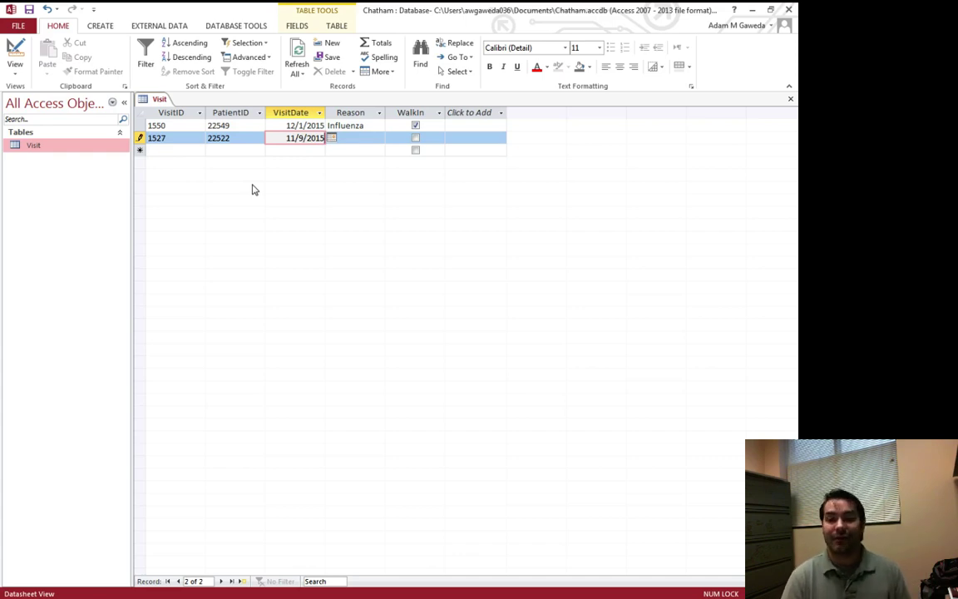
- Enter Allergic Reaction as the second record's Reason and widen the Reason column to fit the full text
{"action": "key", "text": "Tab"}
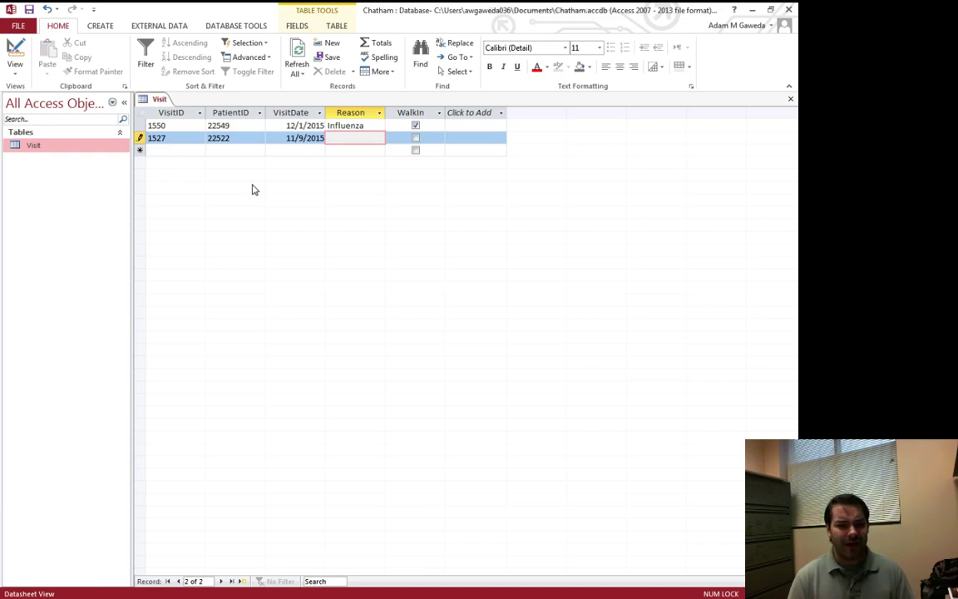
{"action": "type", "text": "Allergic"}
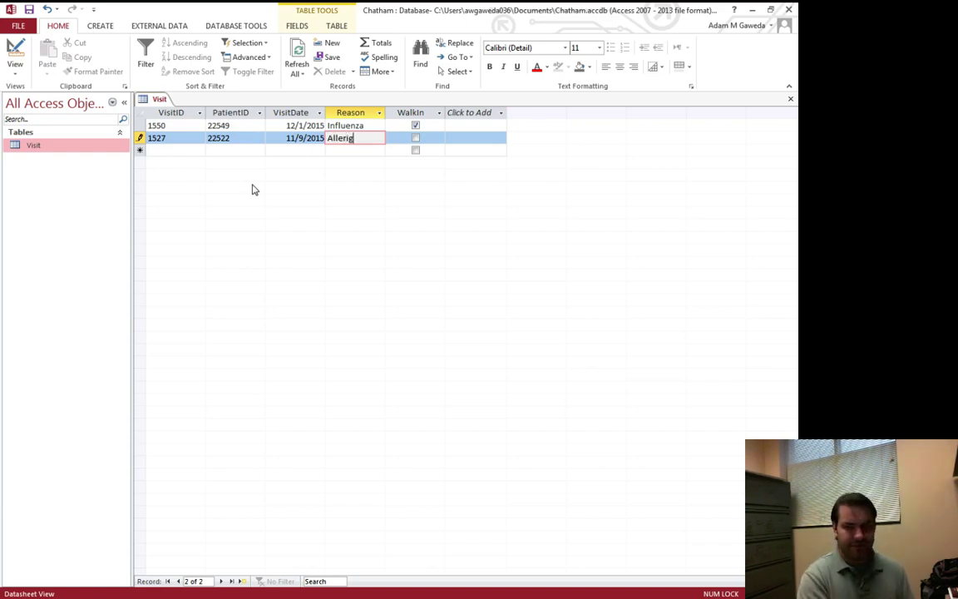
{"action": "type", "text": " Reaction"}
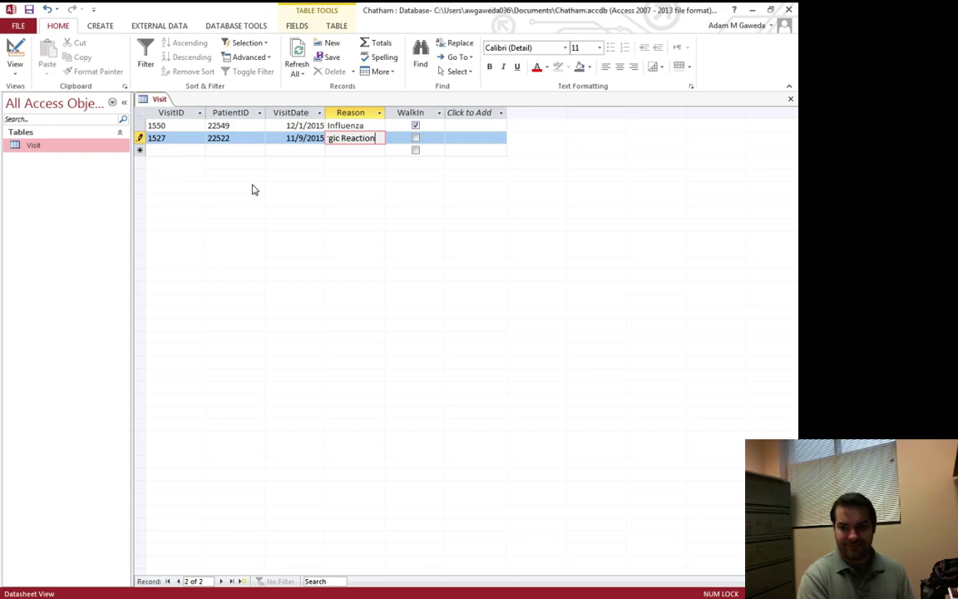
{"action": "key", "text": "Tab"}
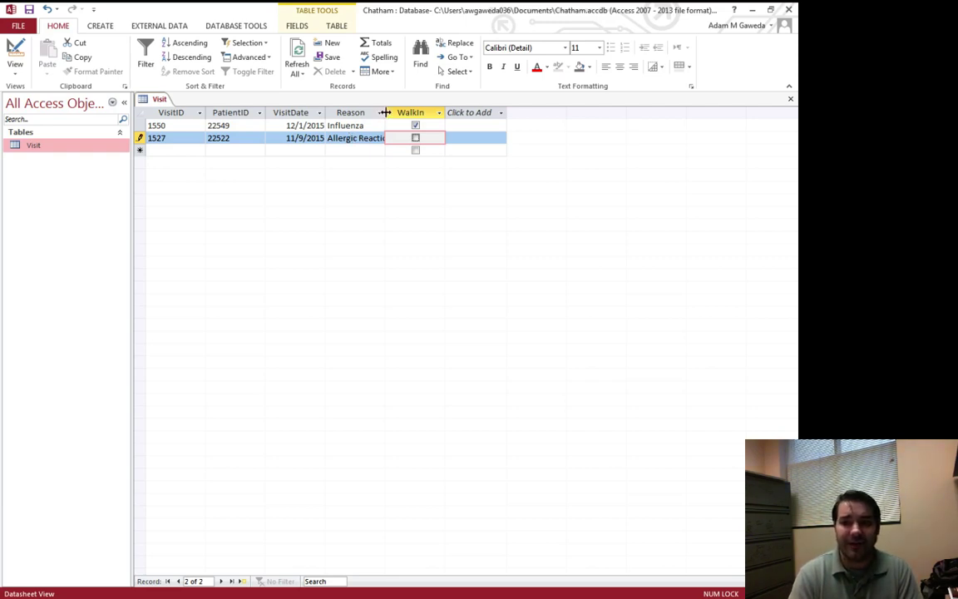
{"action": "left_click_drag", "start_coordinate": [385, 112], "coordinate": [415, 112]}
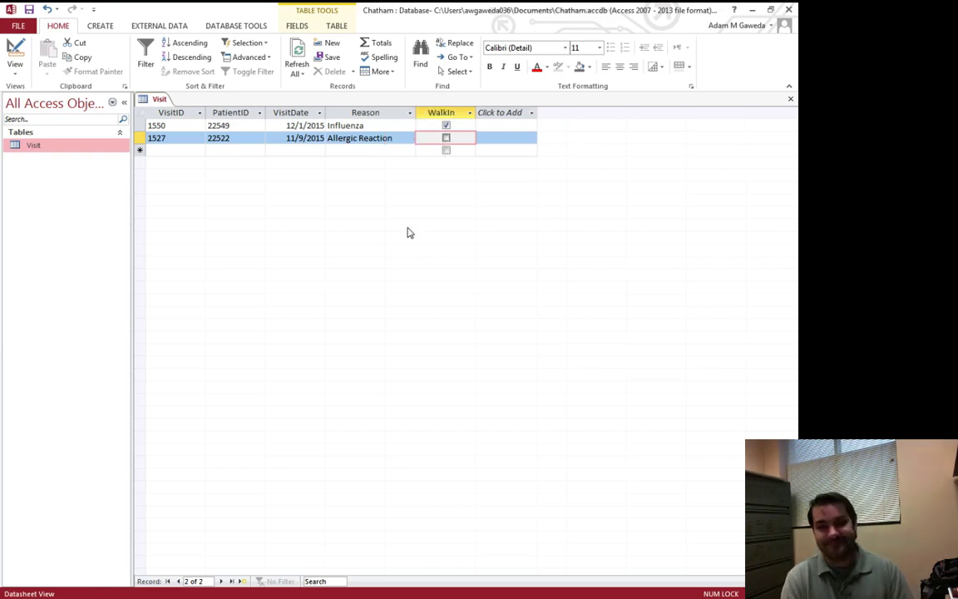